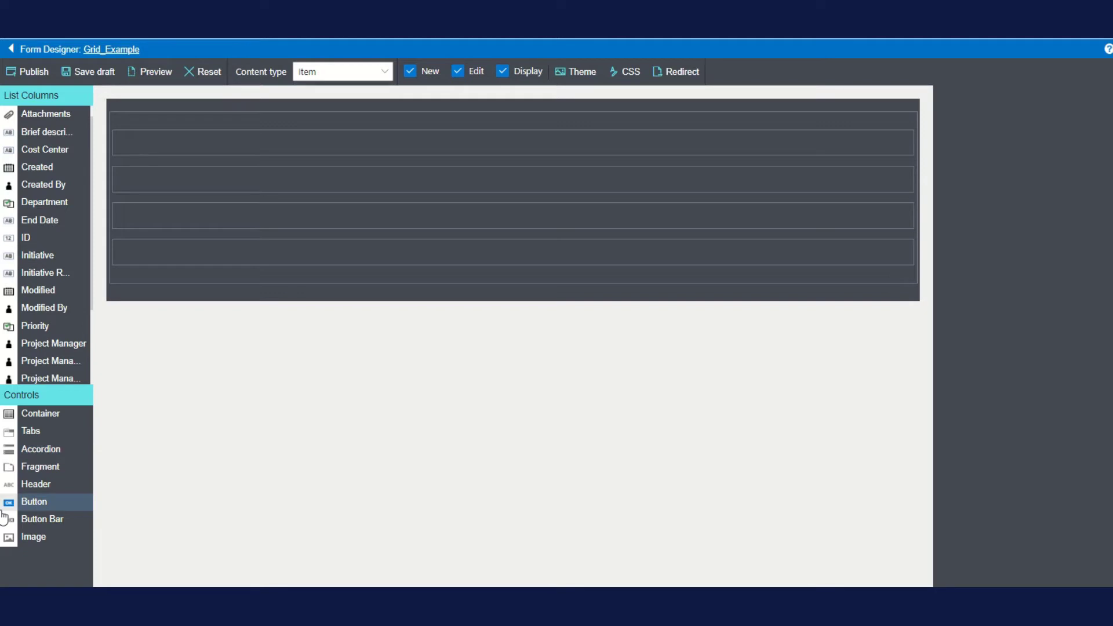
Set the first and second inner containers of the form to four columns each.
click(294, 140)
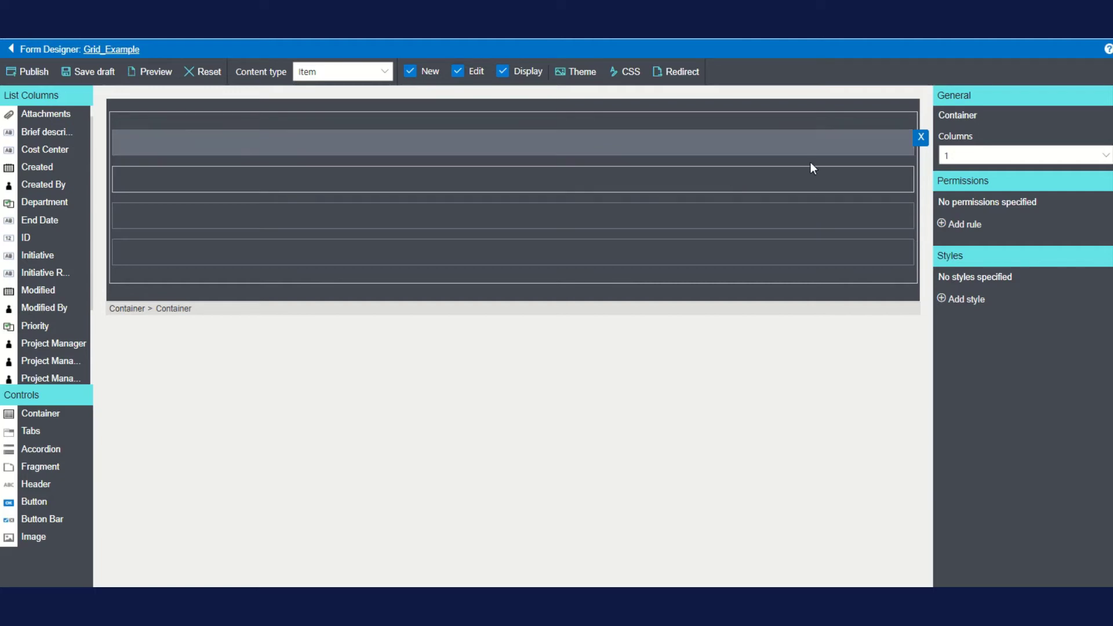
click(961, 157)
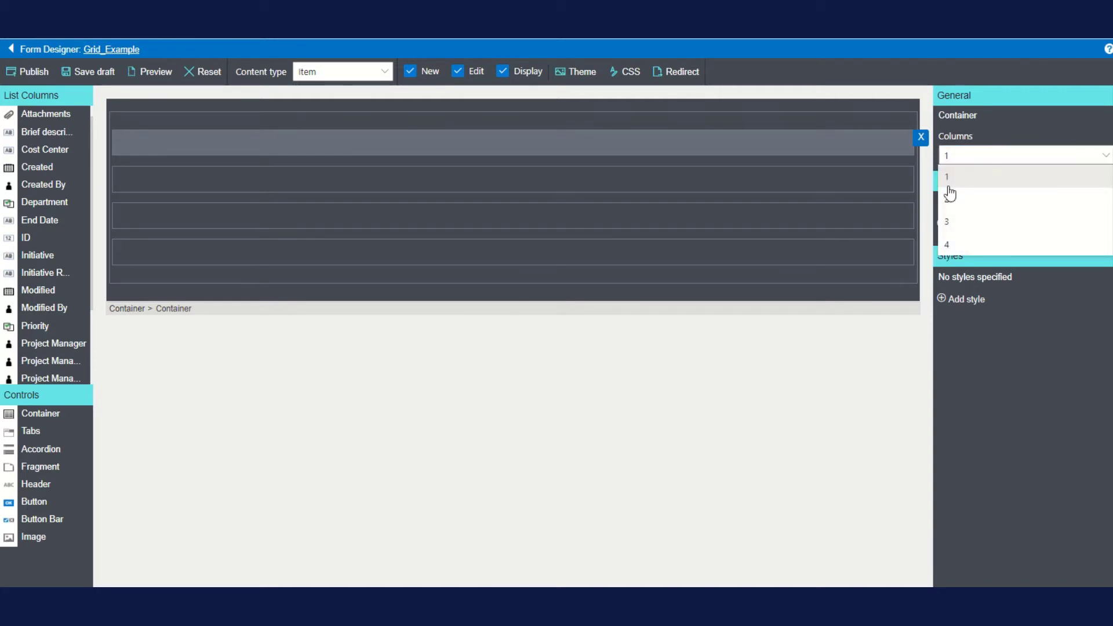
click(950, 250)
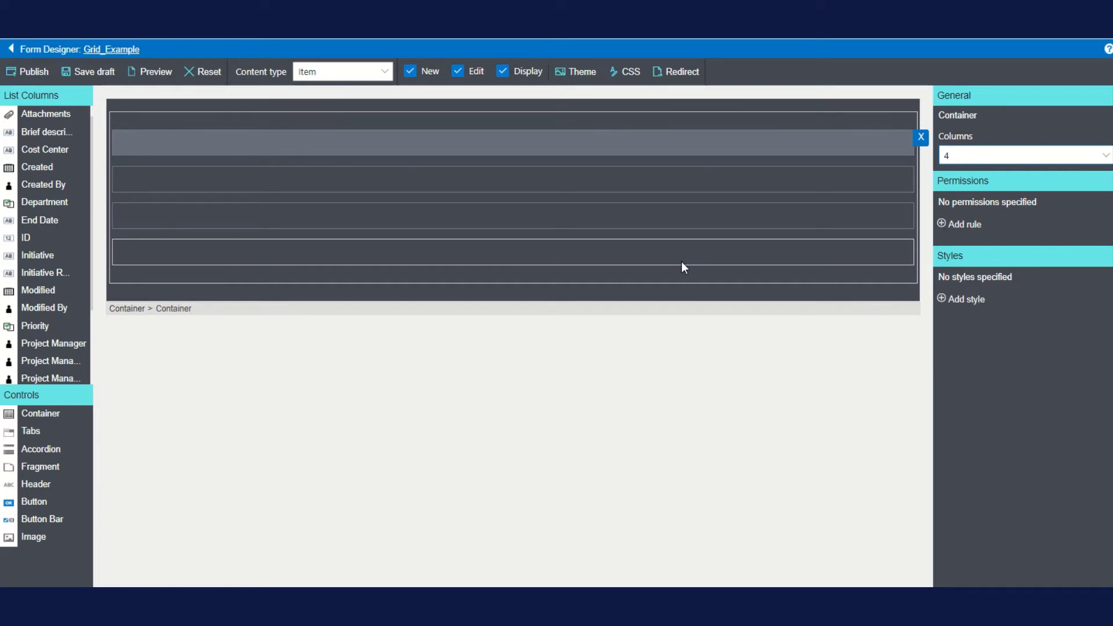
click(378, 179)
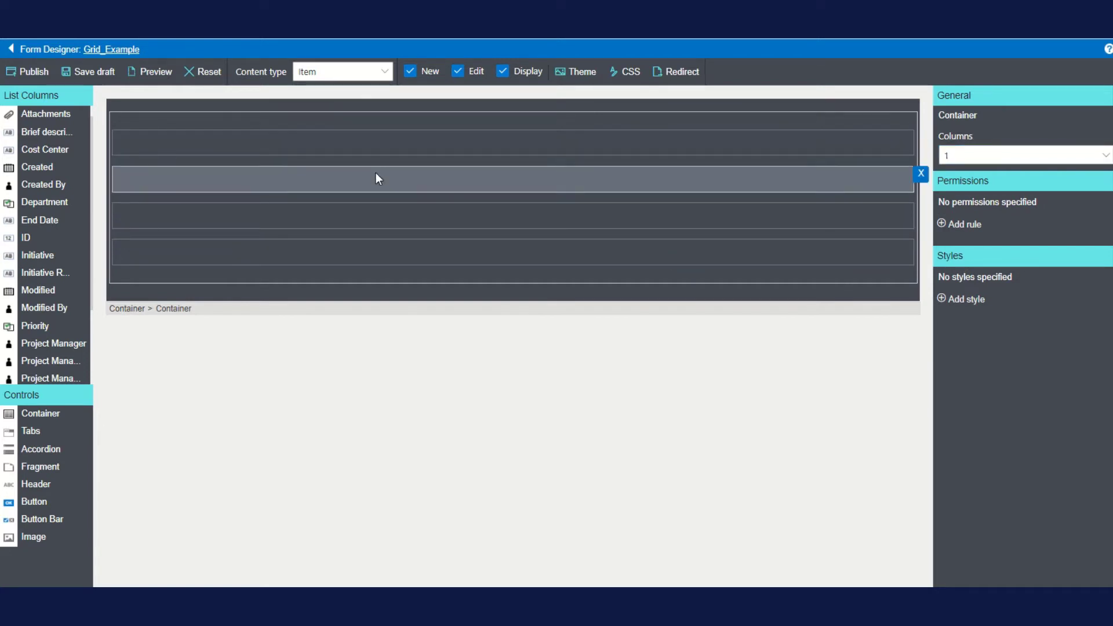
click(974, 155)
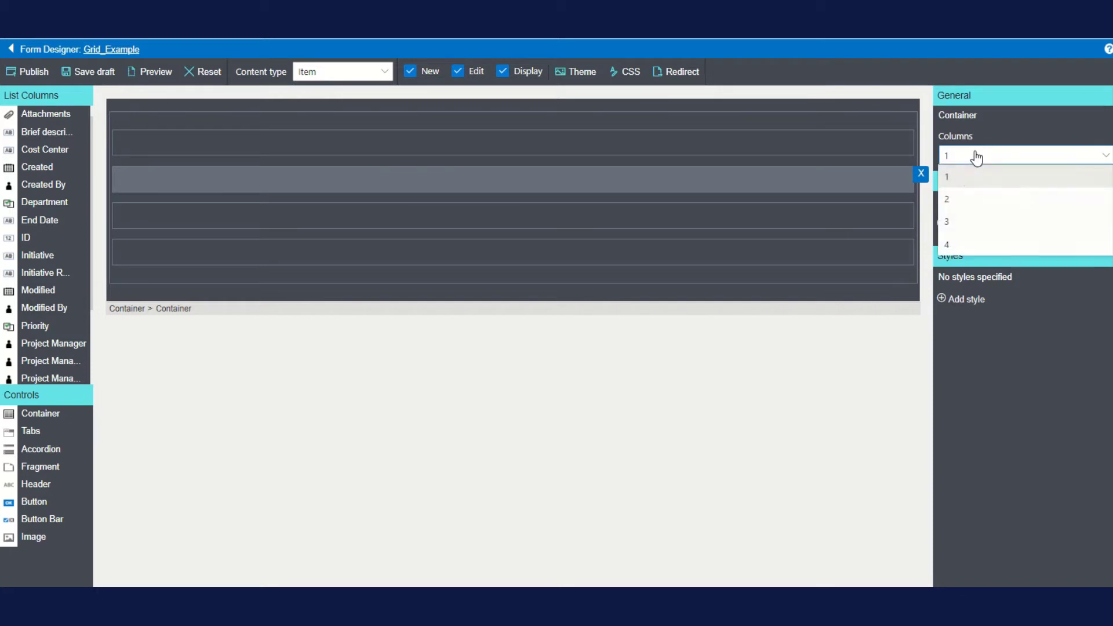
click(954, 250)
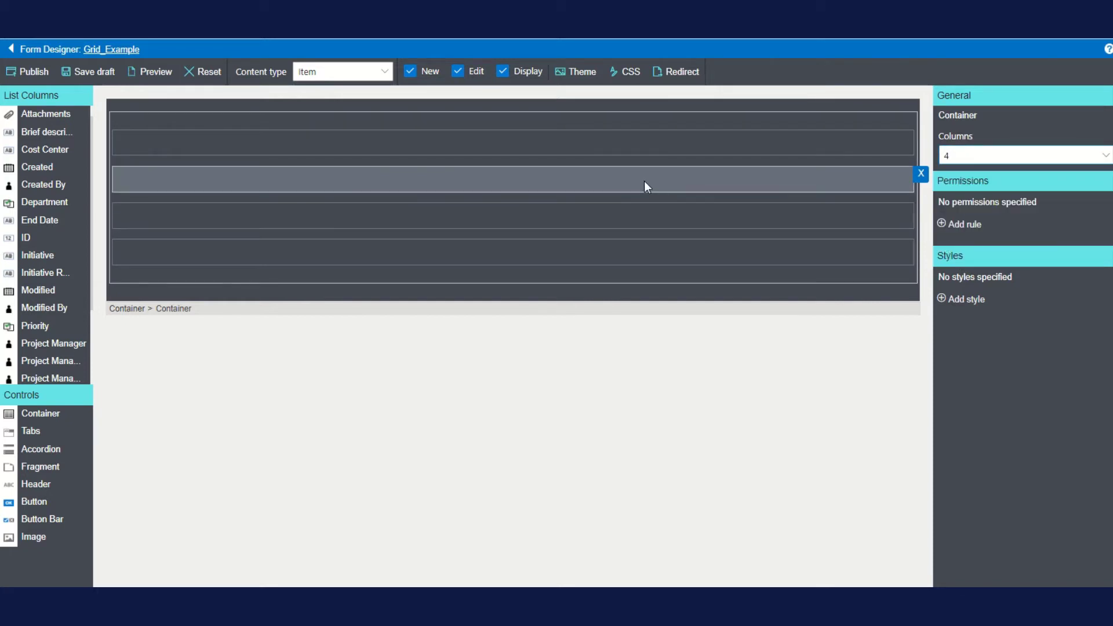
Set the third inner container to two columns and nest a two-column container in its first cell.
click(554, 215)
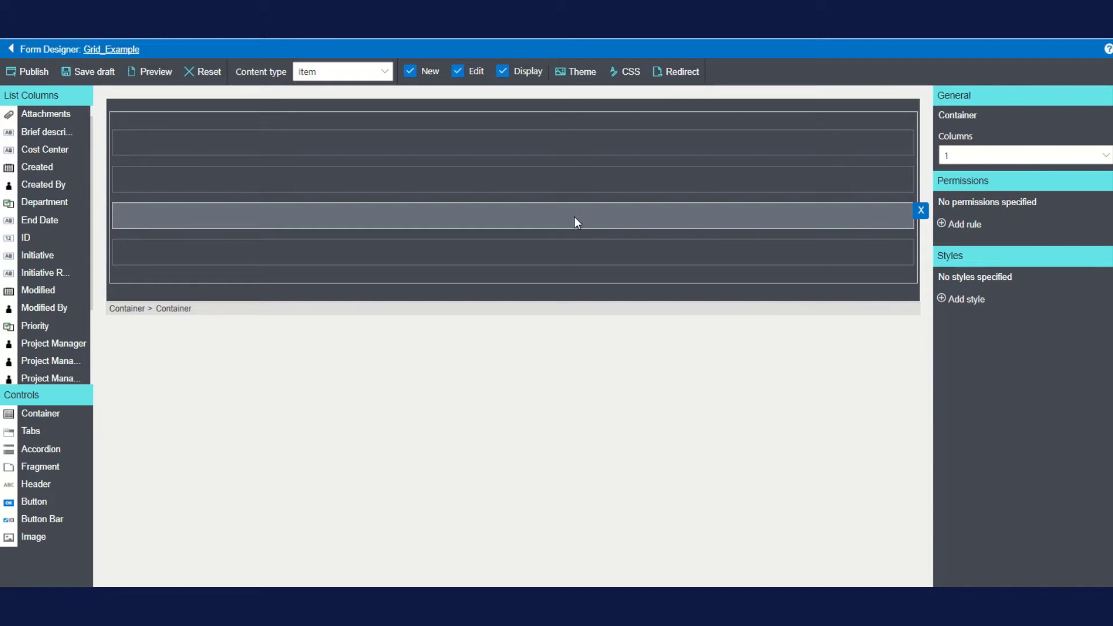
click(957, 155)
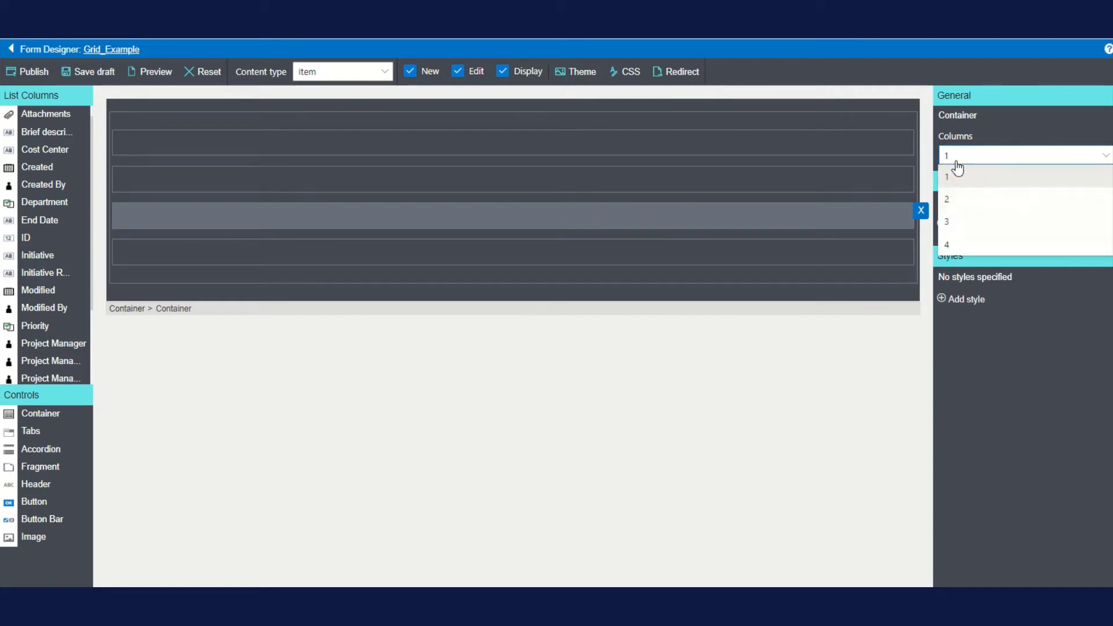
click(948, 200)
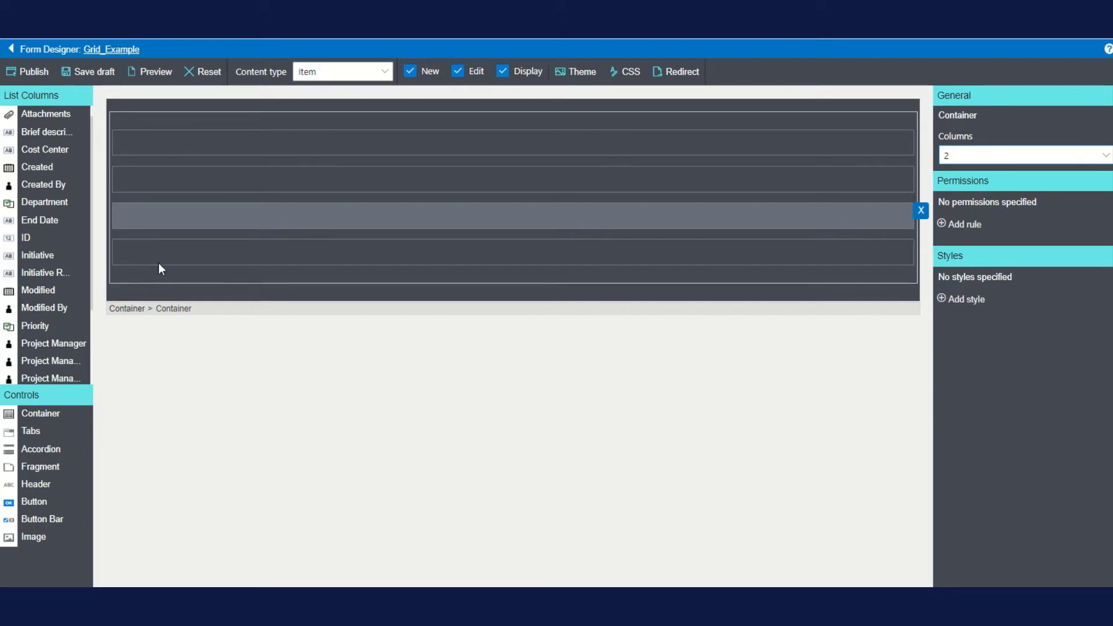
drag(58, 414, 164, 214)
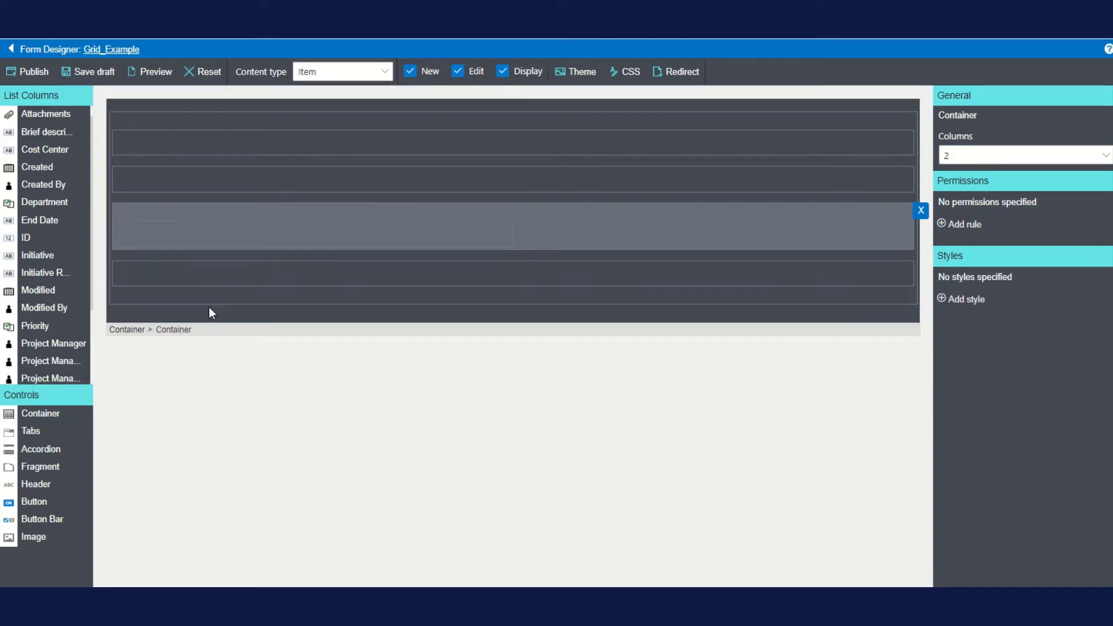
click(294, 239)
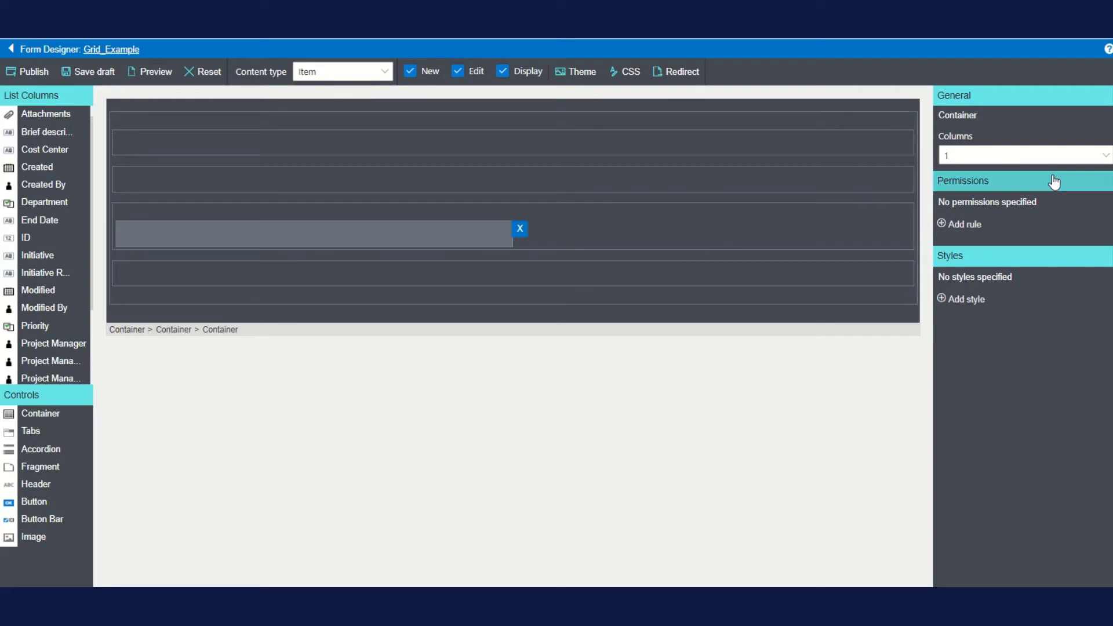
click(969, 156)
click(962, 200)
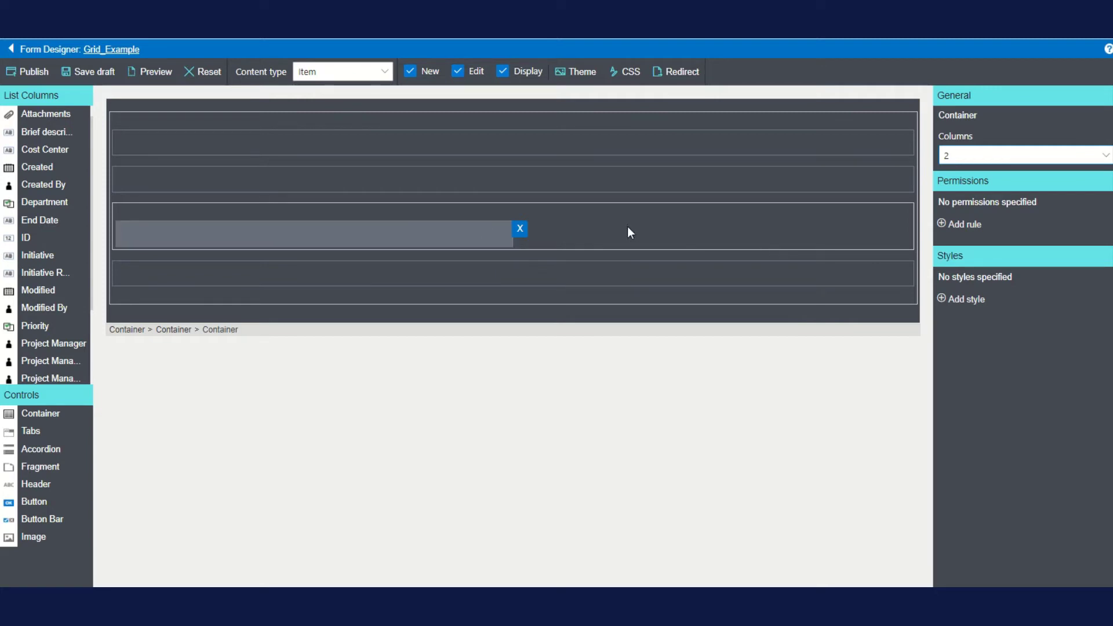
Set the fourth inner container to two columns.
click(225, 273)
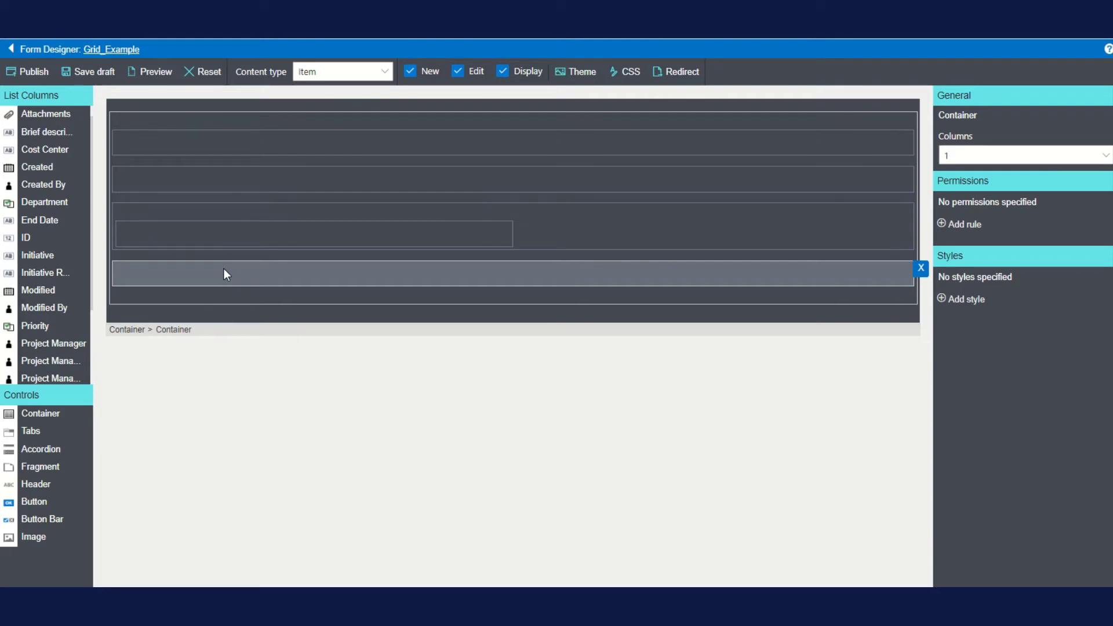
click(954, 155)
click(945, 200)
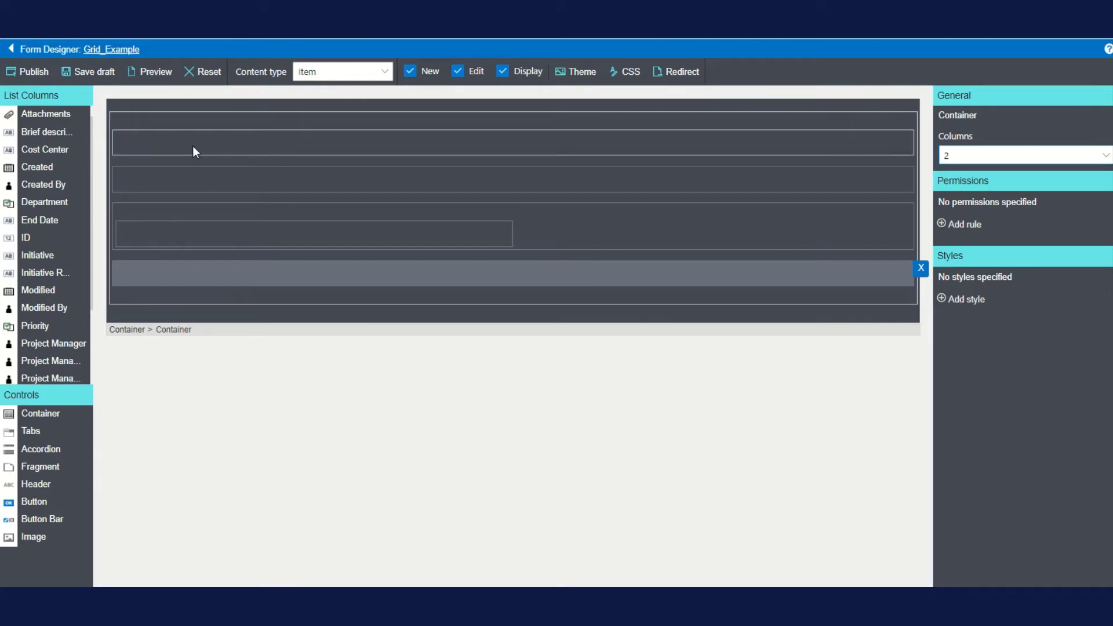
Add the Project Name, Department, Start Date and End Date columns, in that order, to the first four-column container.
scroll(52, 345, down, 2)
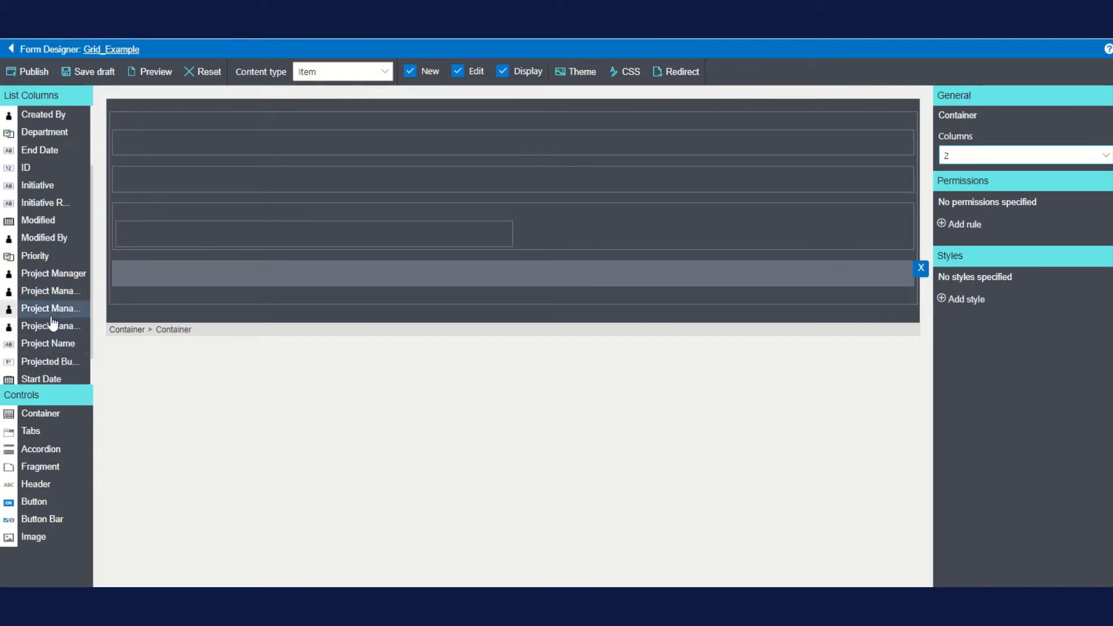
drag(59, 350, 154, 142)
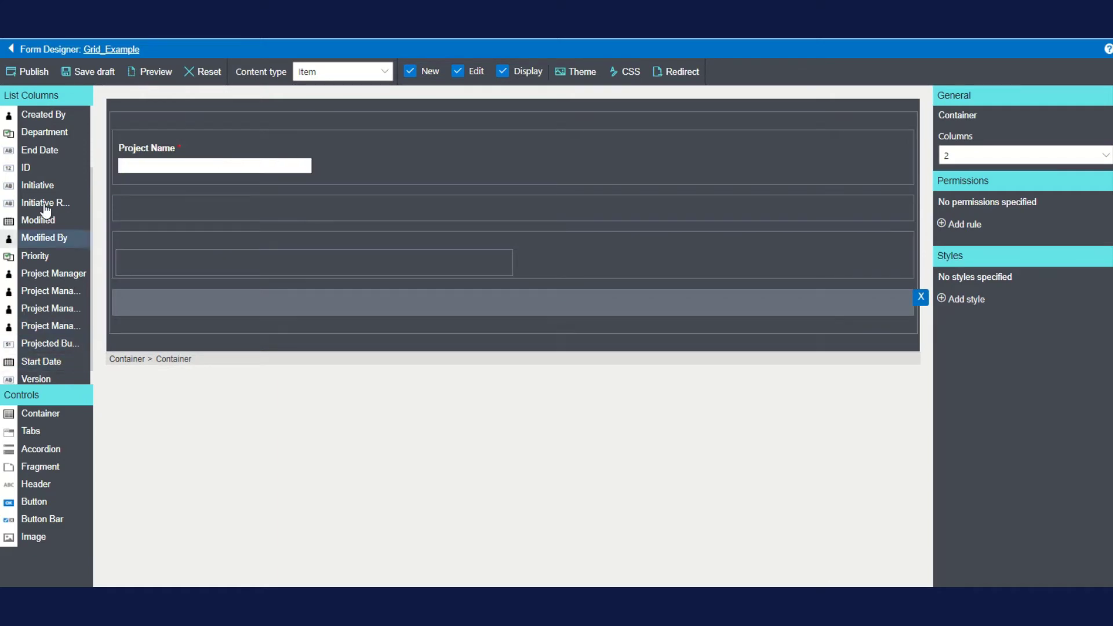
drag(50, 134, 363, 145)
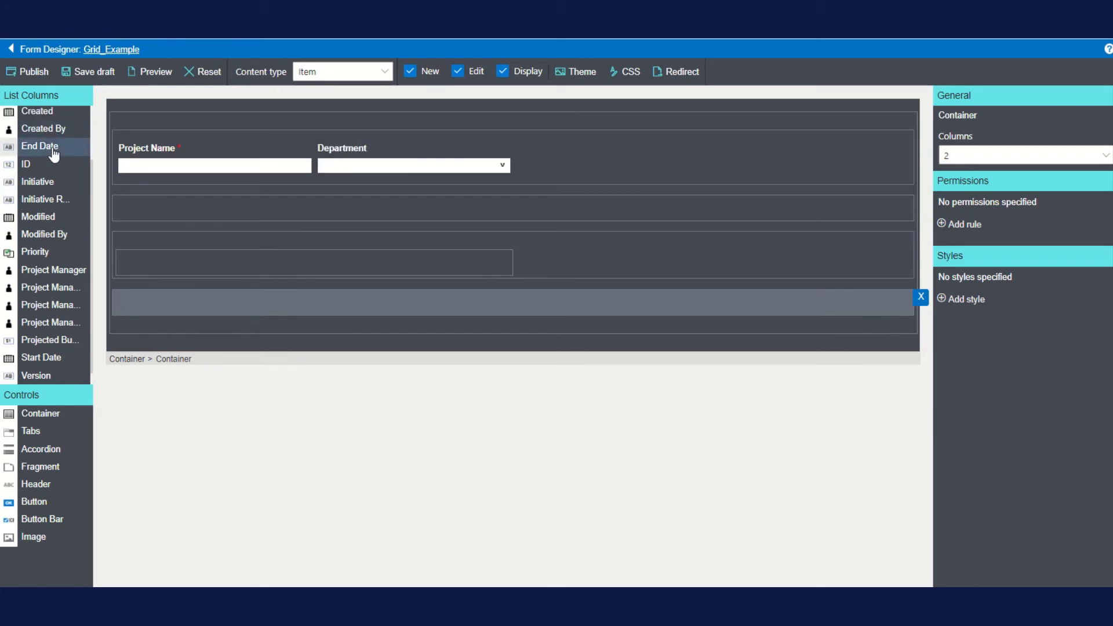
drag(47, 358, 527, 172)
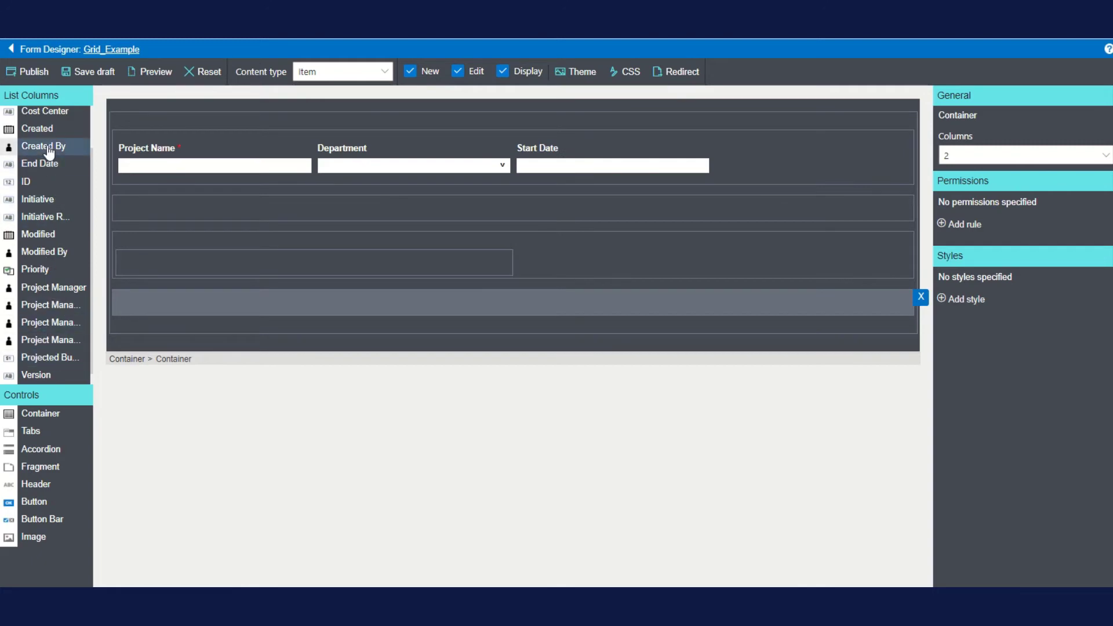
drag(50, 164, 778, 150)
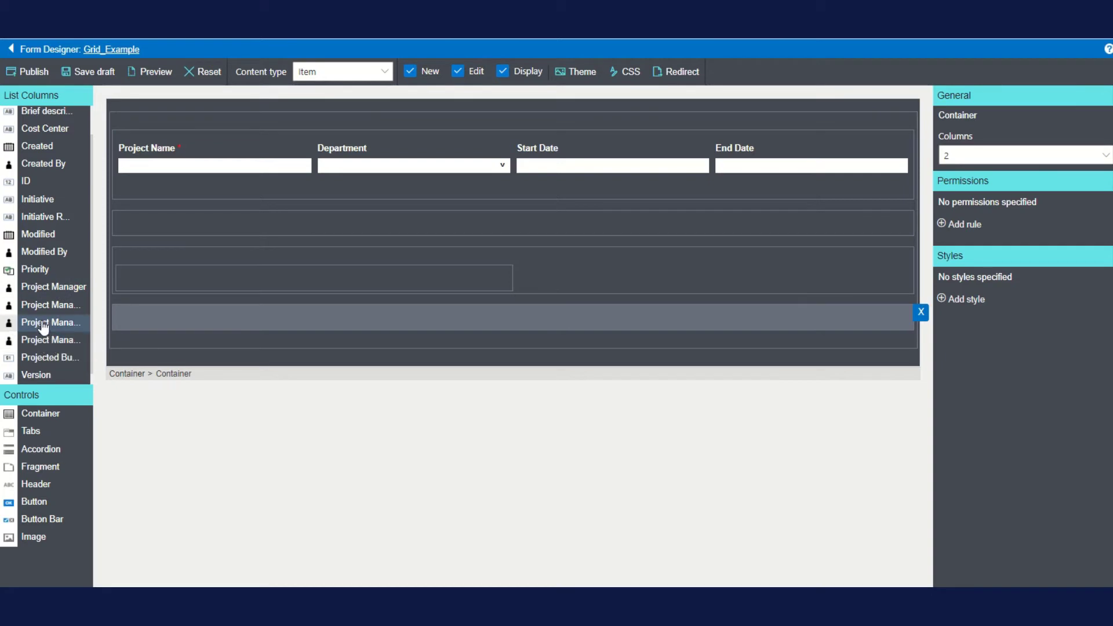
Fill the second four-column container with Project Manager, Project Manager Phone, Project Manager Mobile and Project Manager Email.
drag(55, 295, 174, 225)
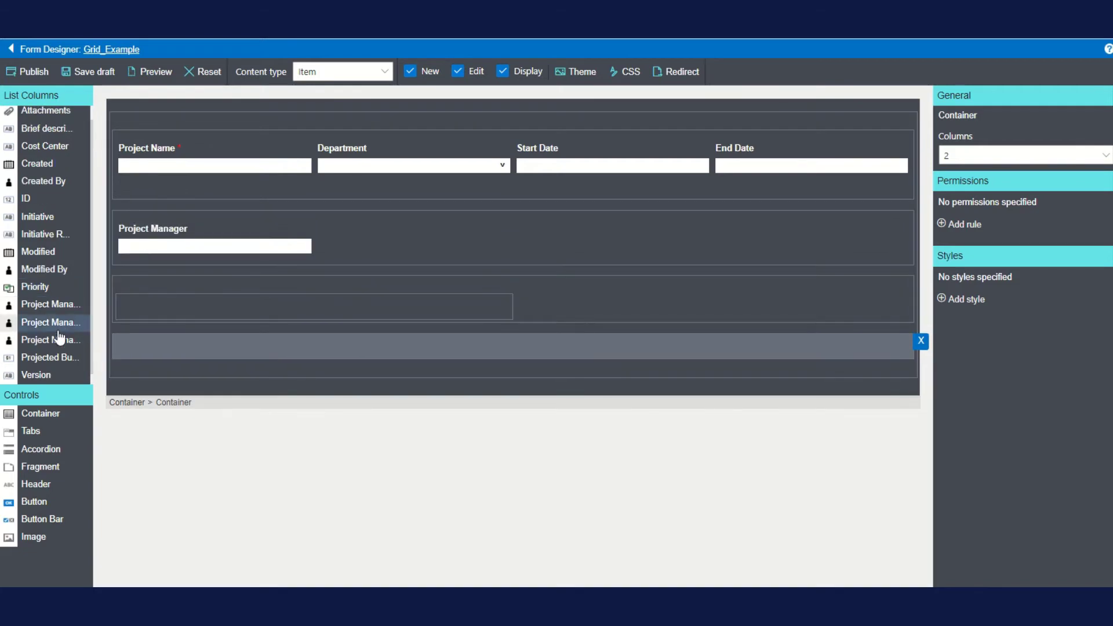
drag(60, 342, 384, 232)
drag(57, 329, 574, 235)
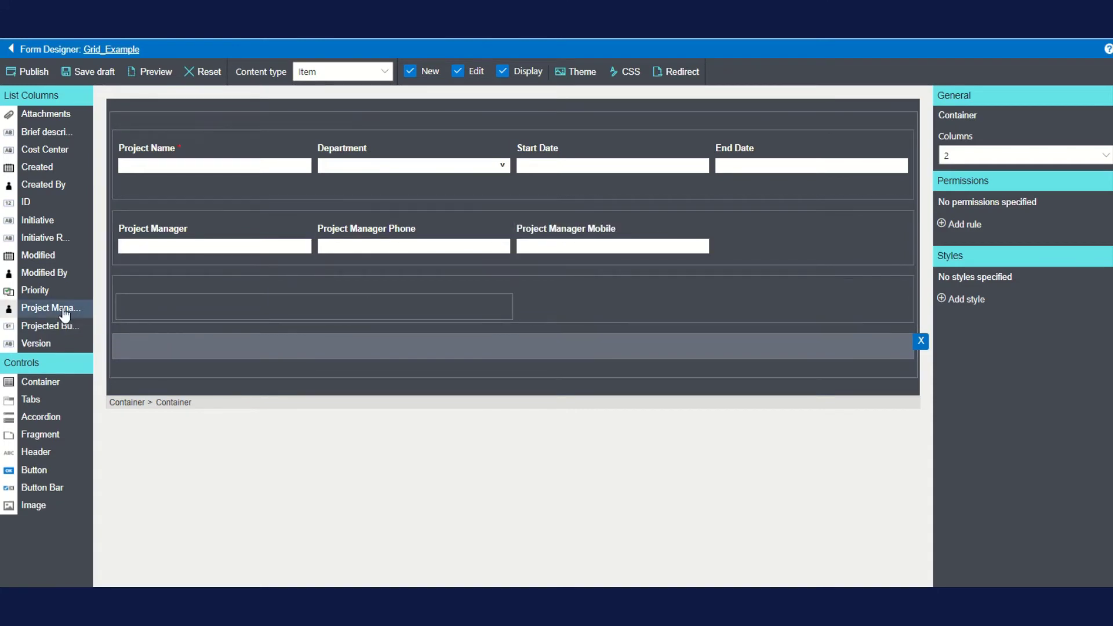
drag(62, 310, 782, 227)
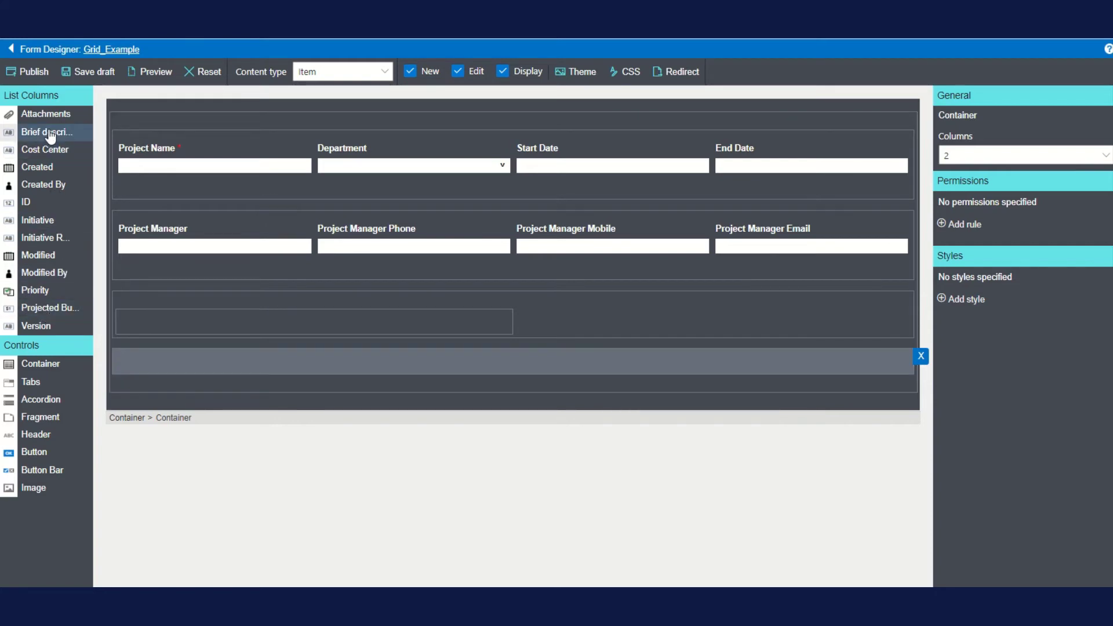
Place the Projected Budget and Cost Center columns in the two-column container nested in the third container.
drag(43, 307, 158, 313)
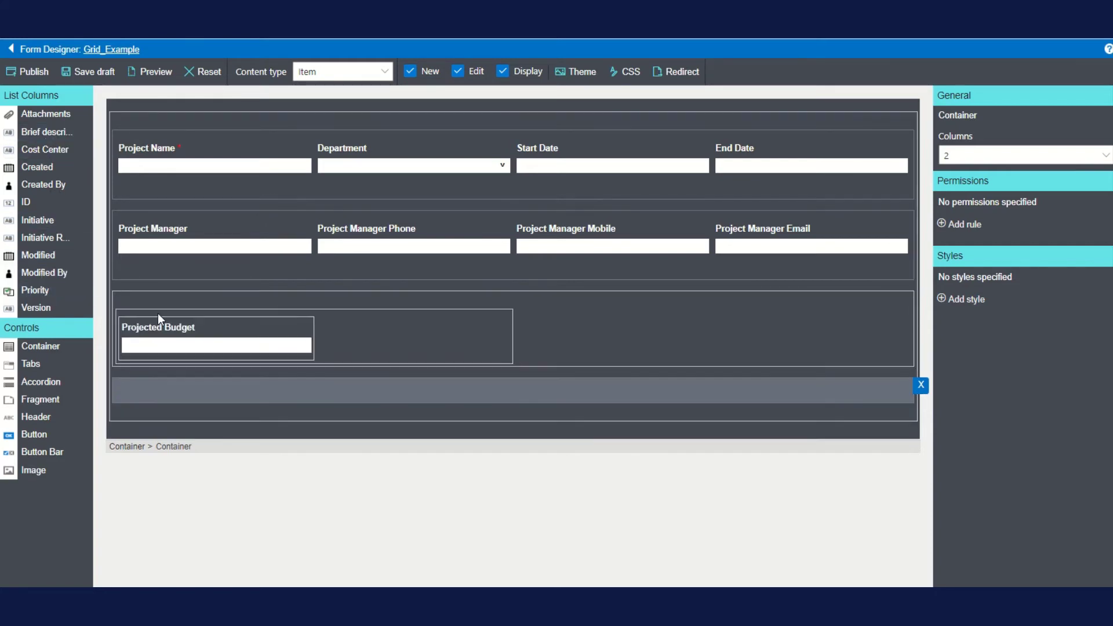
drag(52, 152, 375, 320)
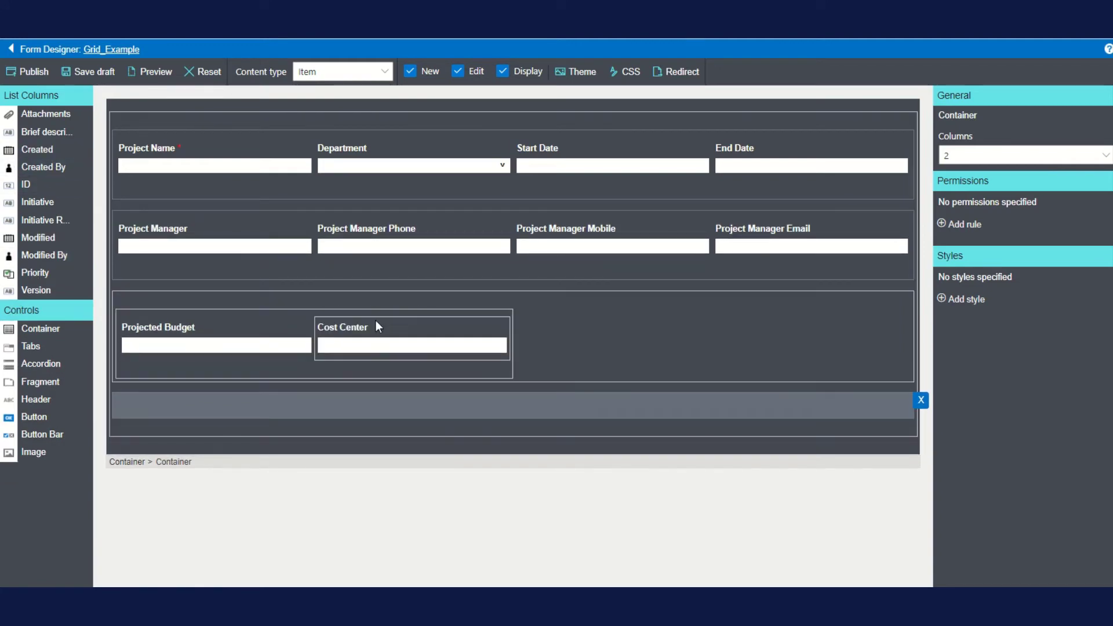
drag(55, 134, 597, 303)
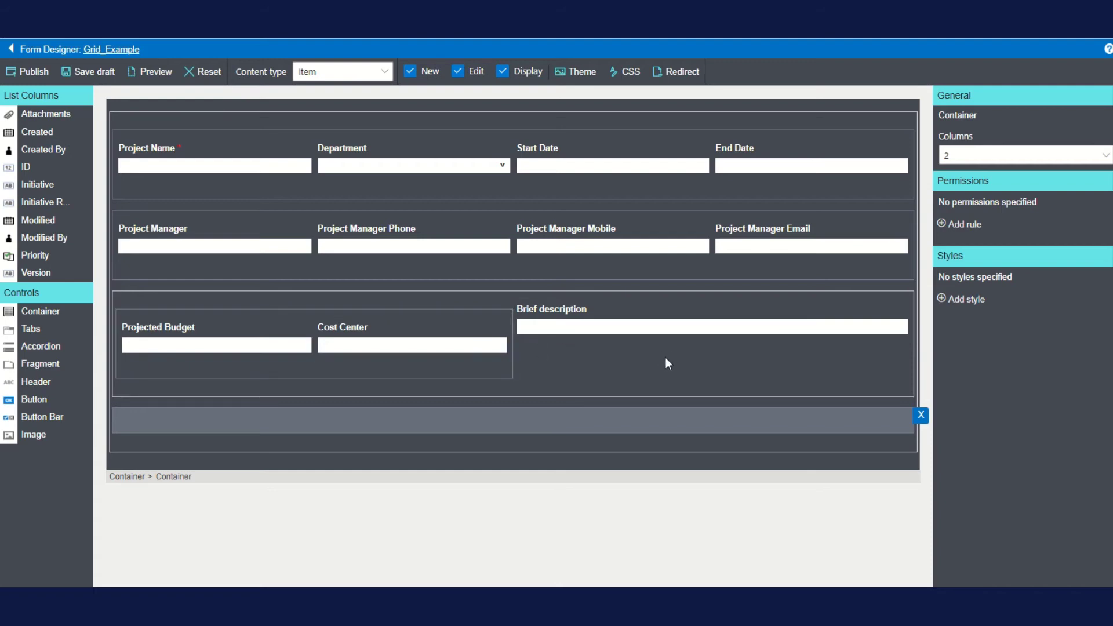
click(735, 305)
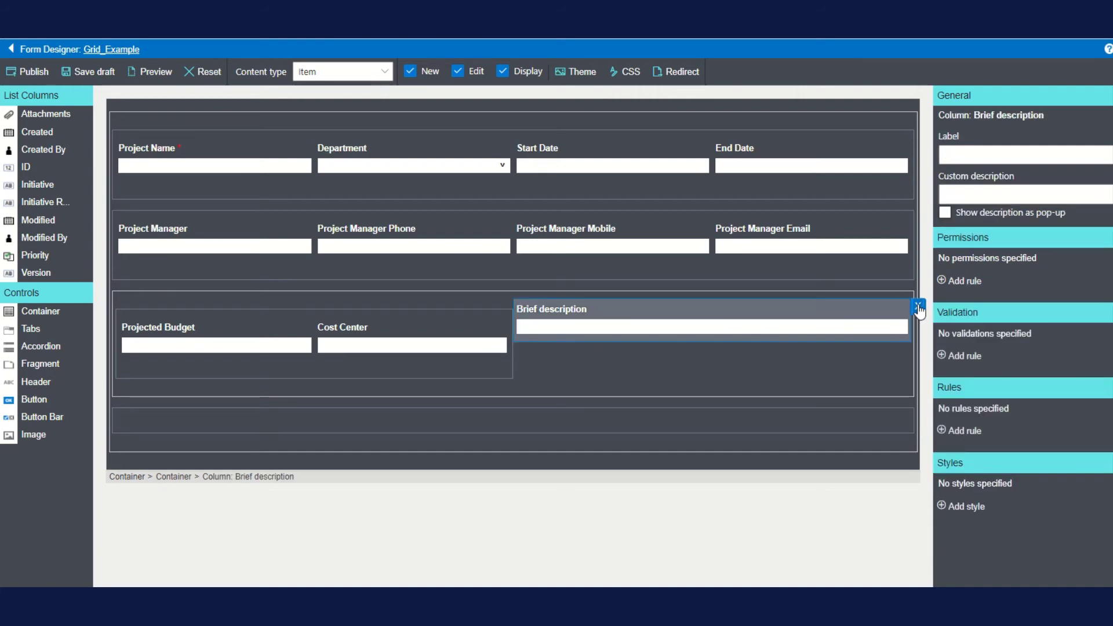
click(918, 306)
Nest a container in the empty second cell of the third container and place the Brief description column inside it.
drag(22, 329, 654, 306)
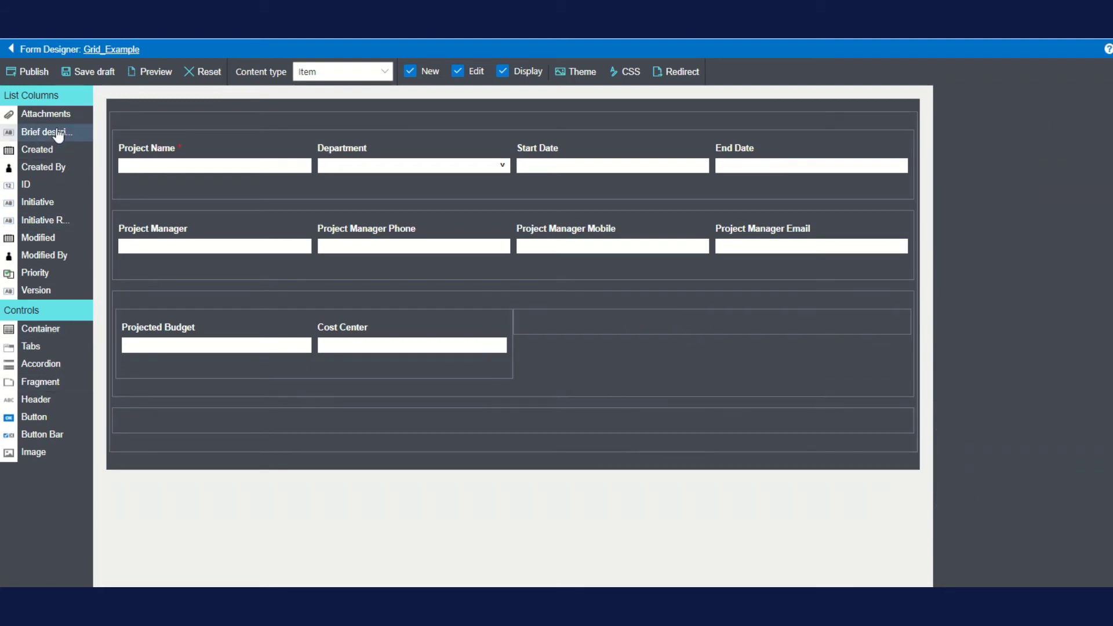
drag(53, 134, 607, 320)
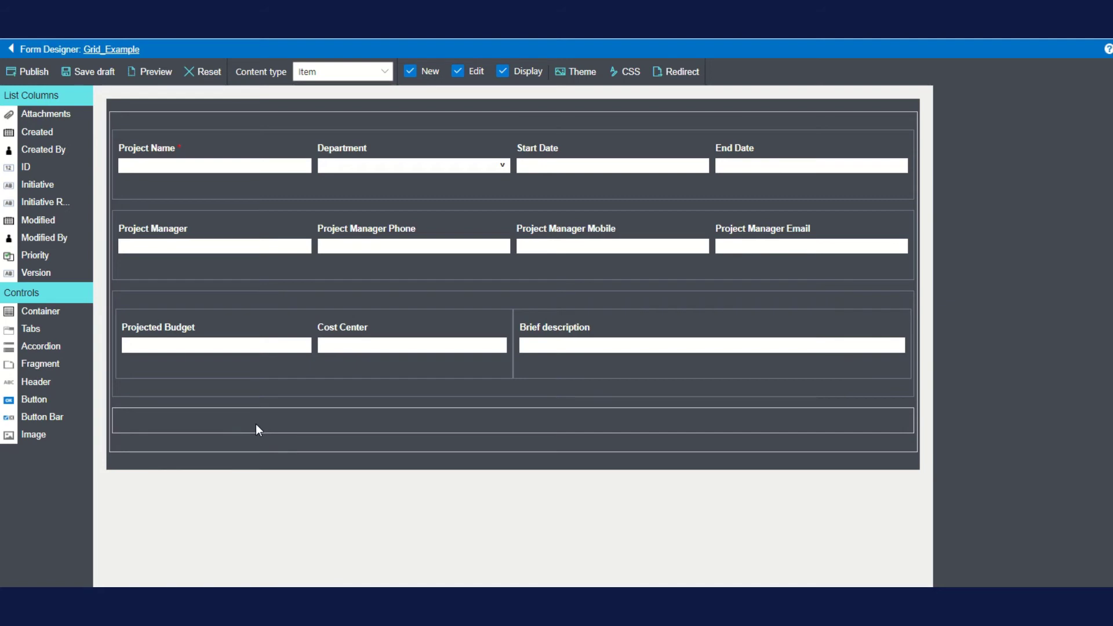
Nest two containers side by side in the fourth container, with Priority in the first and Initiative above Initiative Reference in the second.
drag(45, 313, 179, 417)
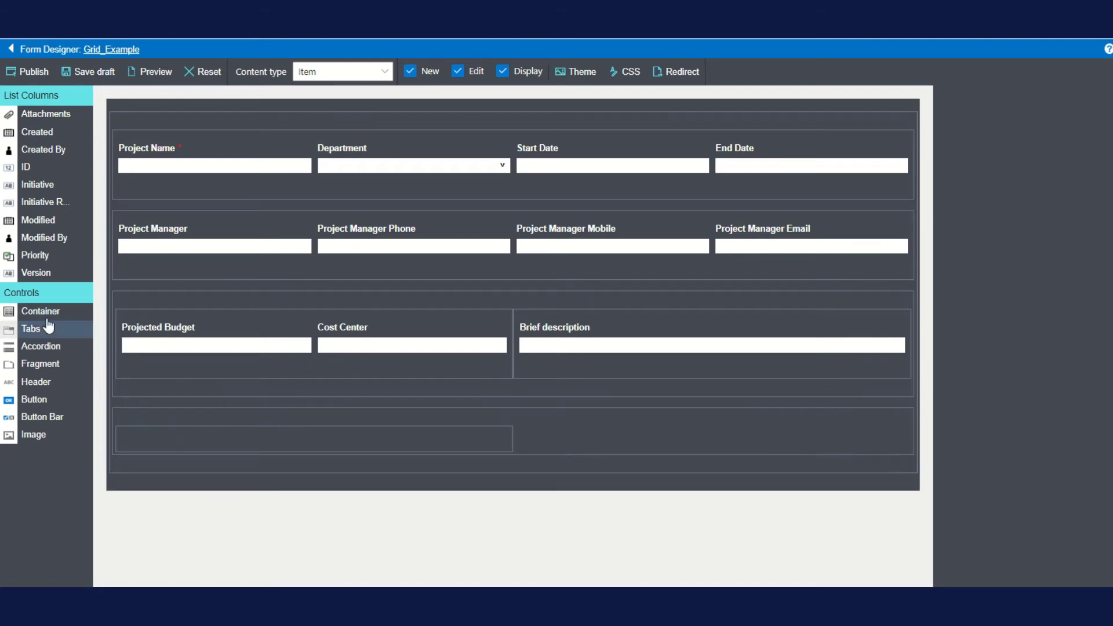
drag(45, 314, 624, 423)
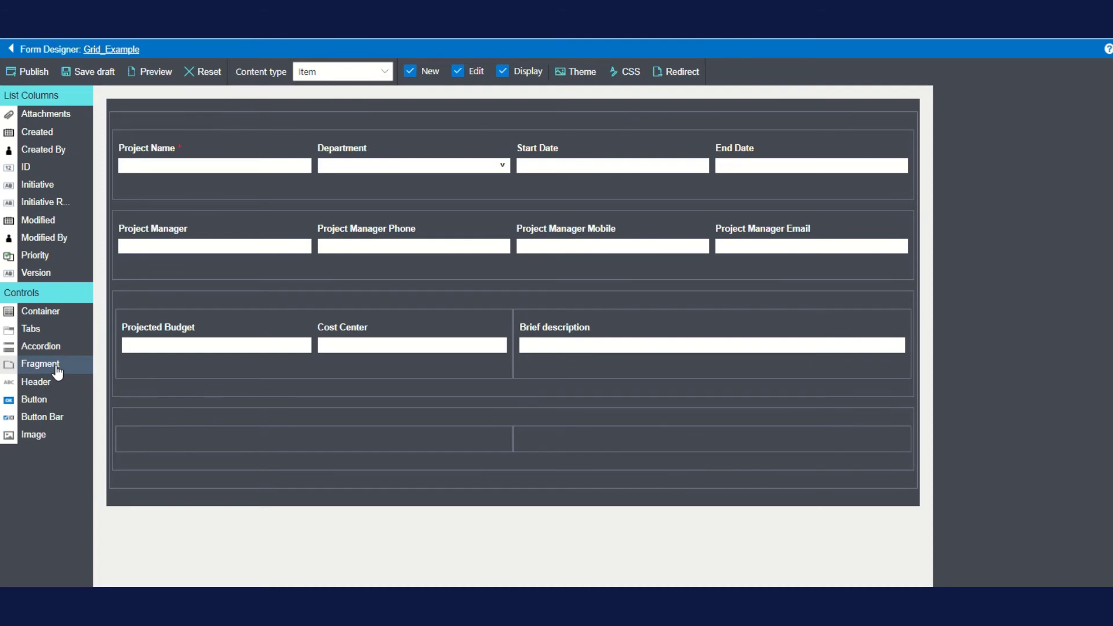
drag(36, 256, 155, 436)
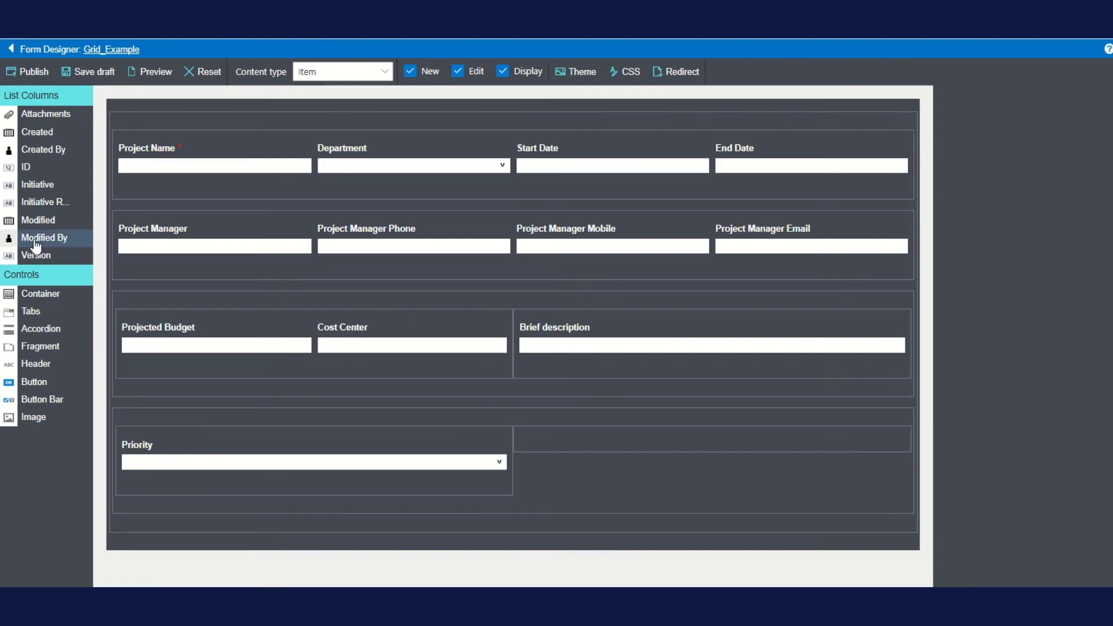
drag(27, 186, 580, 438)
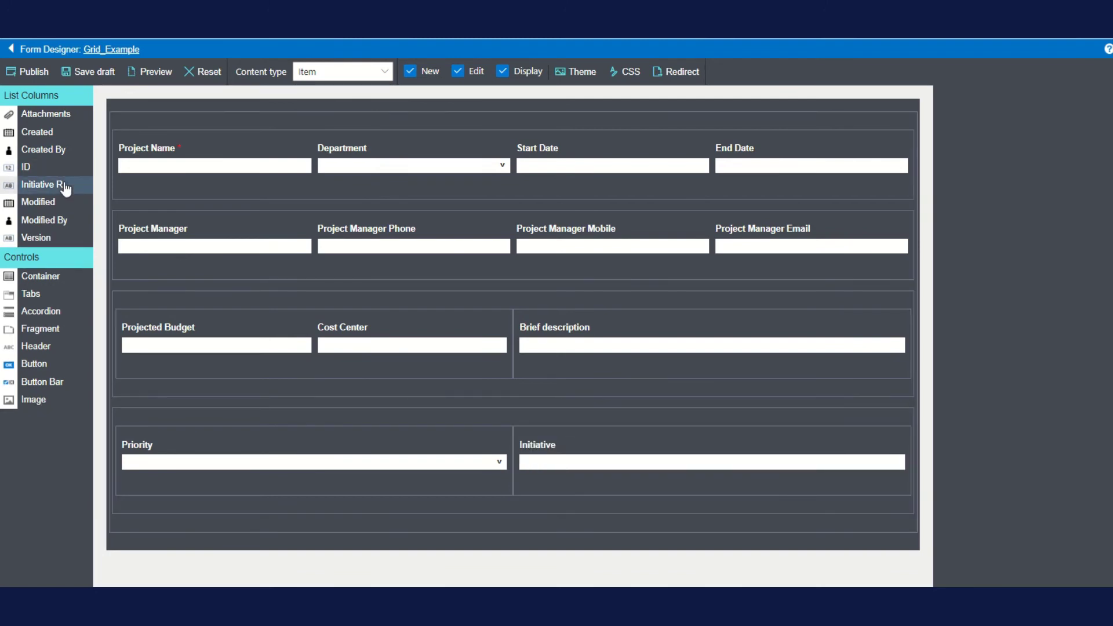
drag(54, 181, 603, 489)
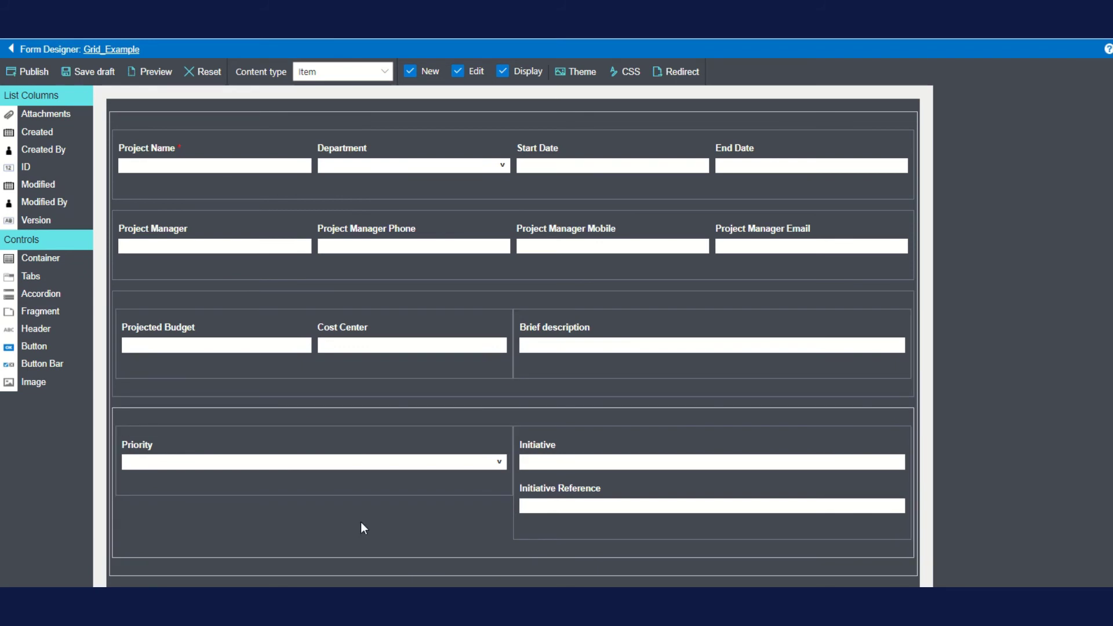
Preview the form layout, close the preview and publish the form for all users.
click(155, 68)
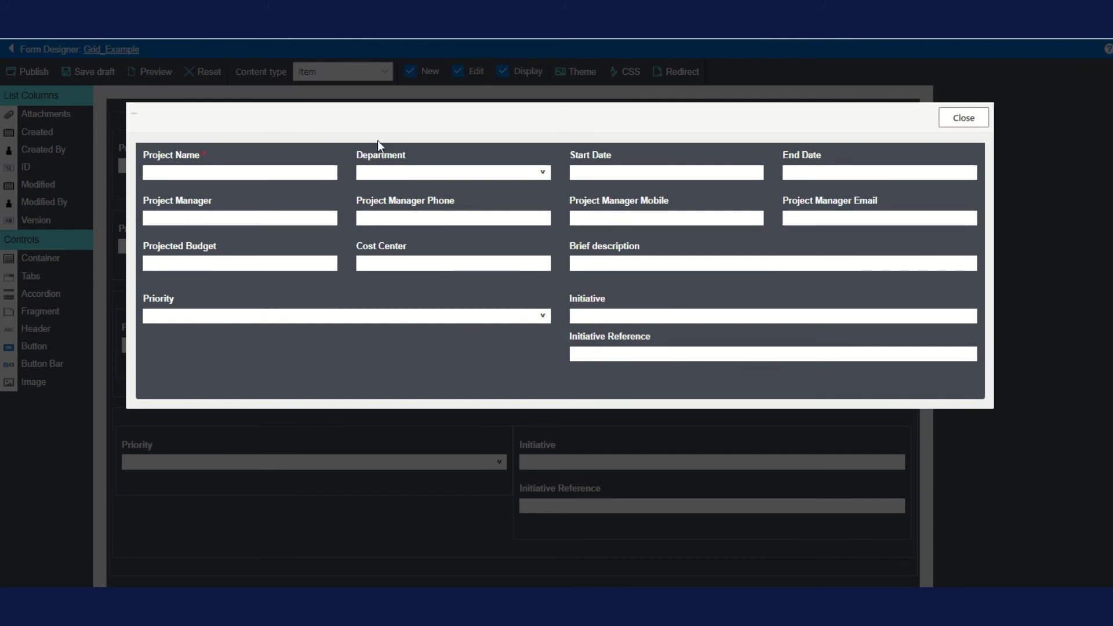
click(961, 117)
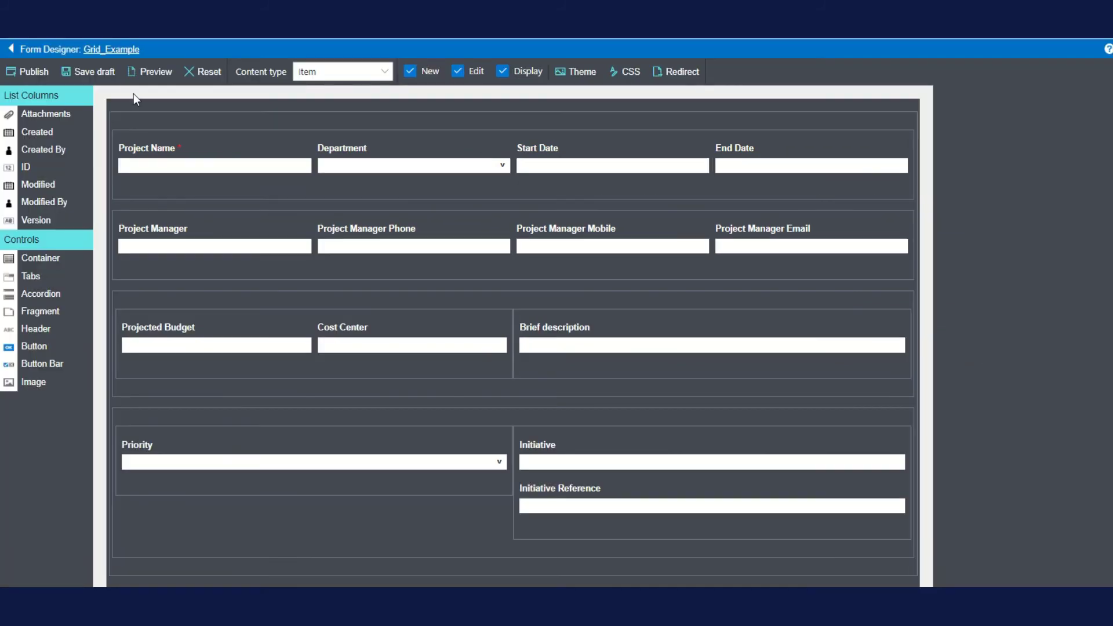
click(41, 75)
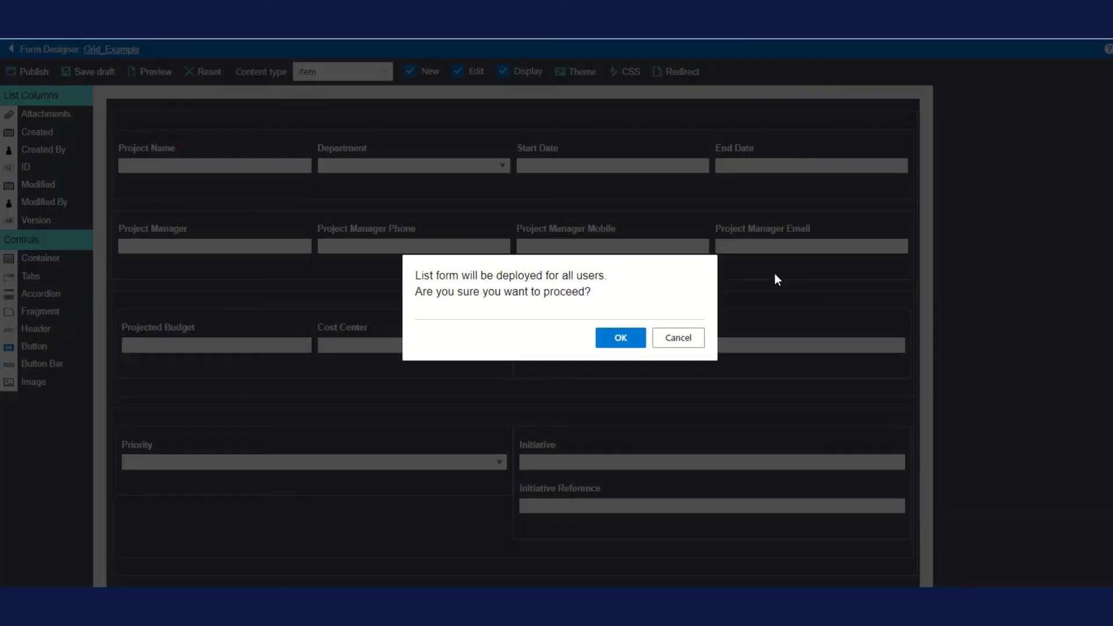
click(619, 341)
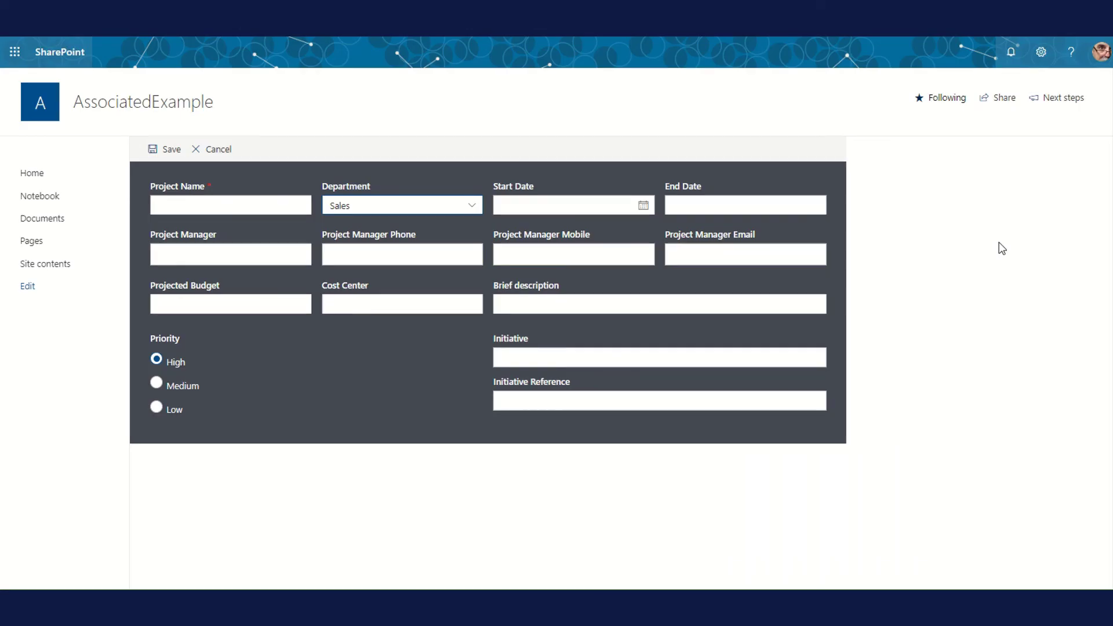
Check the Department choices in the published SharePoint form without changing the selection.
click(475, 208)
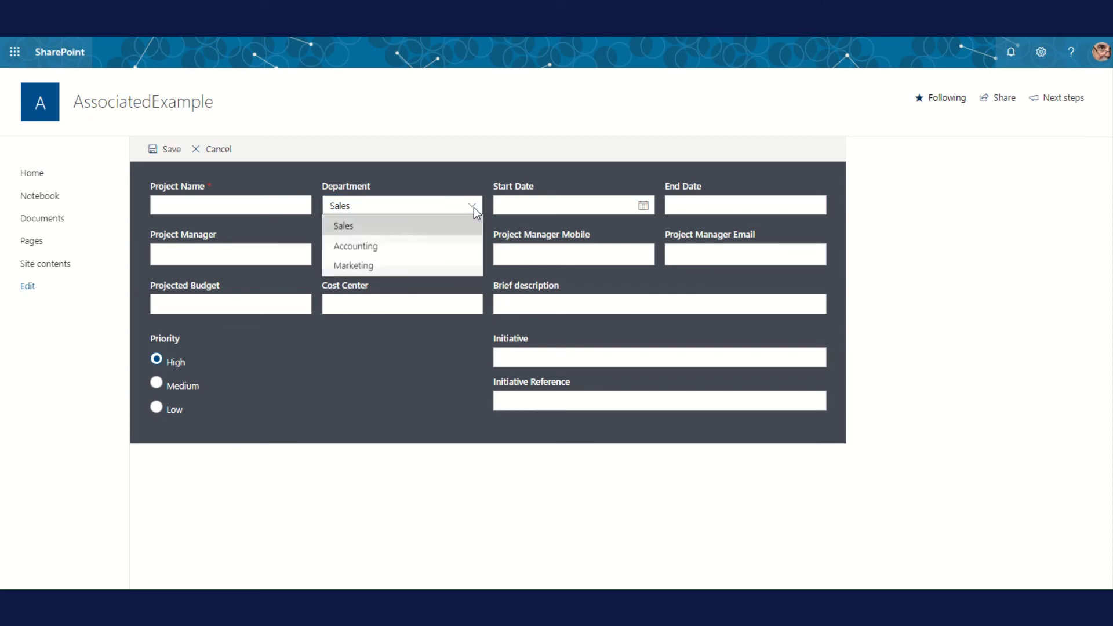
click(402, 399)
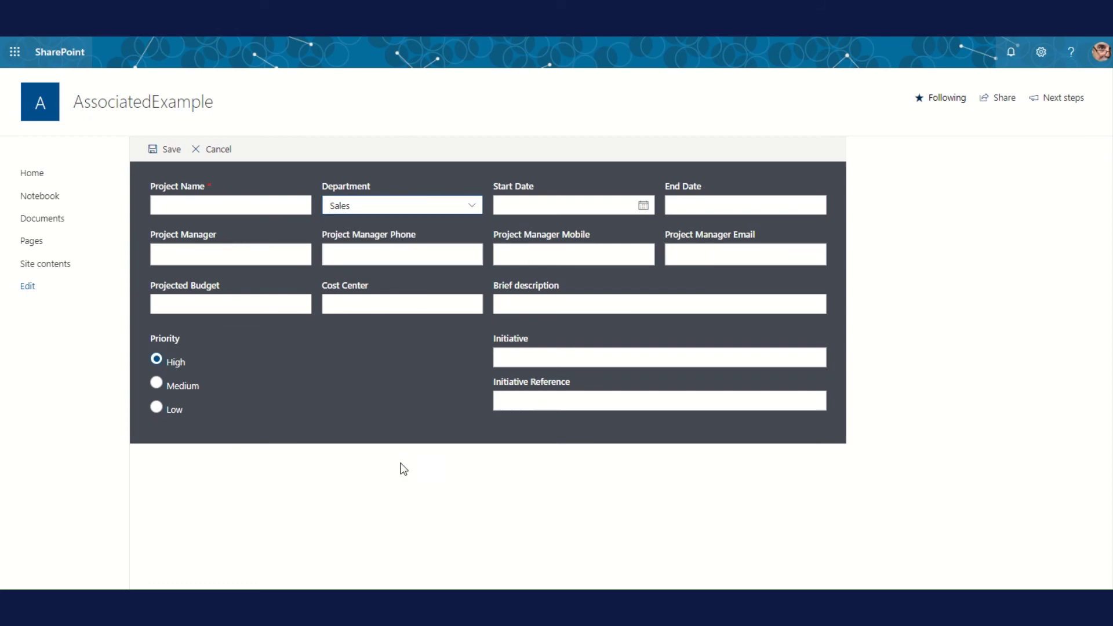